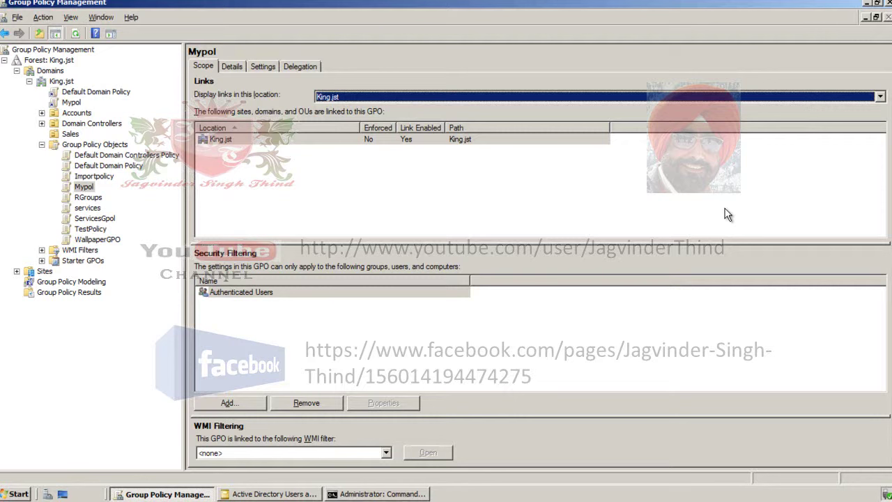
- Show Mypol's settings report with Remove Help menu and Remove Run menu Enabled, and check the Start menu
{"action": "left_click", "coordinate": [72, 103]}
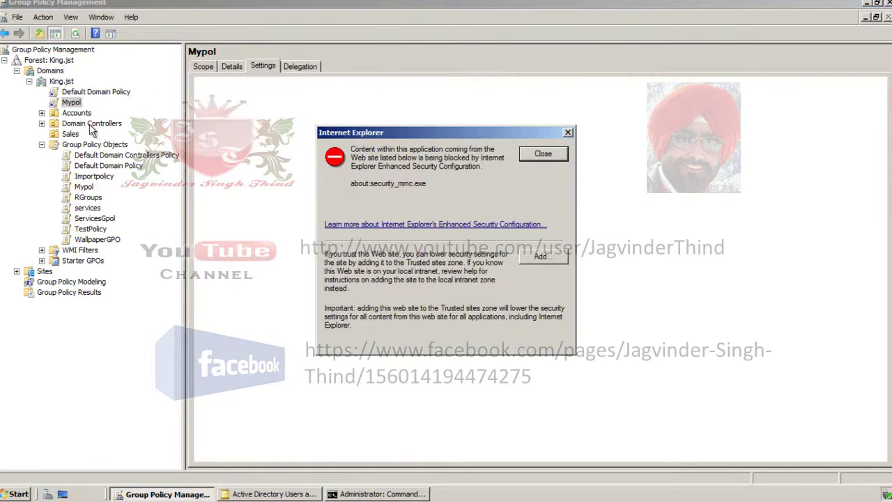
{"action": "left_click", "coordinate": [536, 156]}
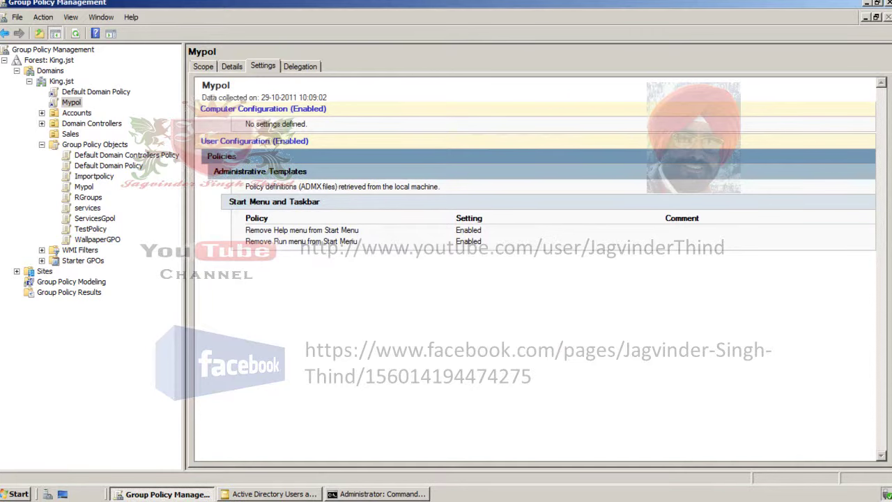
{"action": "left_click", "coordinate": [4, 492]}
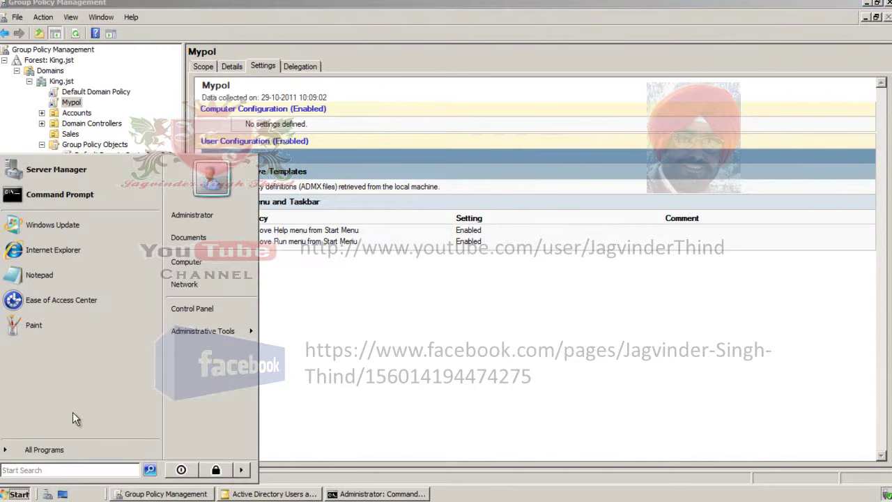
{"action": "left_click", "coordinate": [396, 385]}
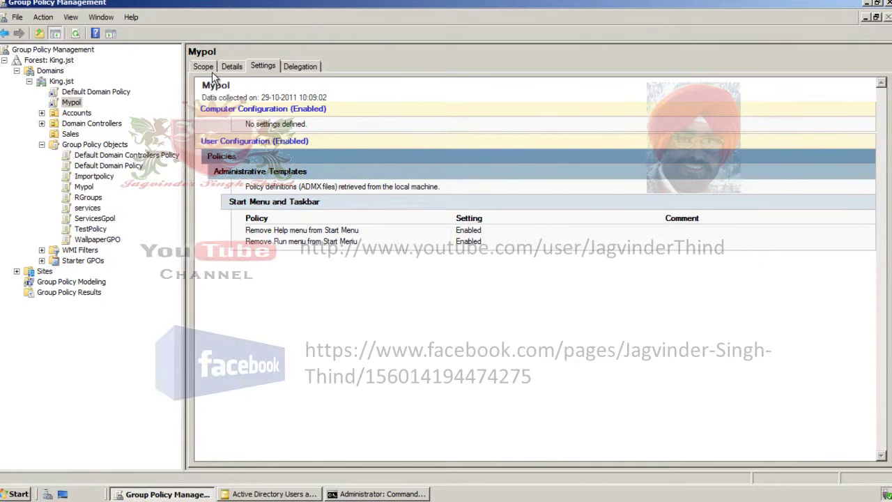
{"action": "left_click", "coordinate": [205, 67]}
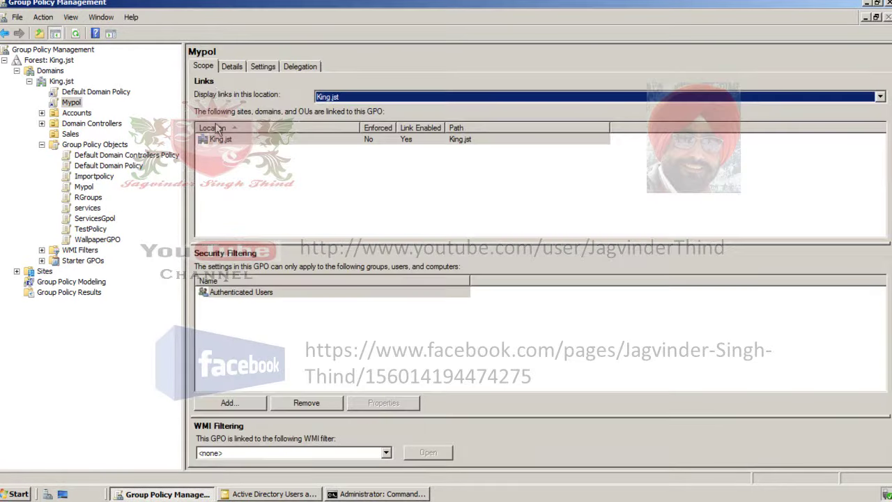
- Review Mypol's Authenticated Users security filtering and its delegation permissions, then return to Scope
{"action": "left_click", "coordinate": [285, 294]}
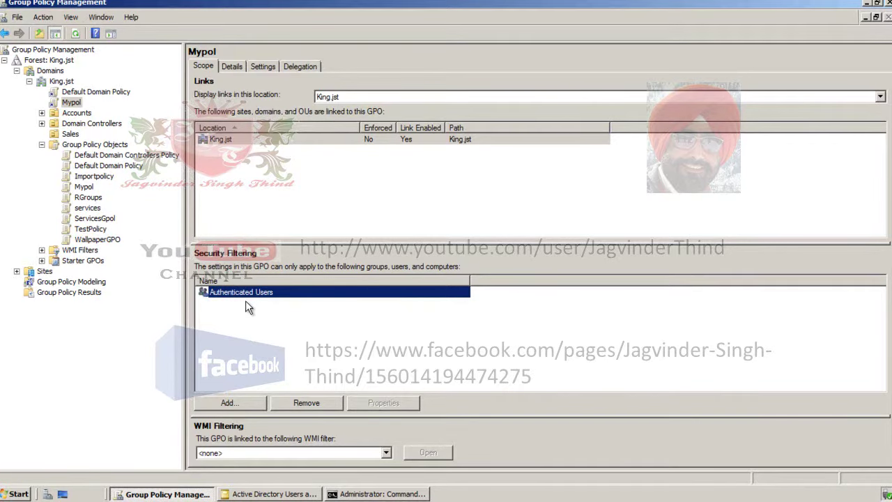
{"action": "left_click", "coordinate": [300, 67]}
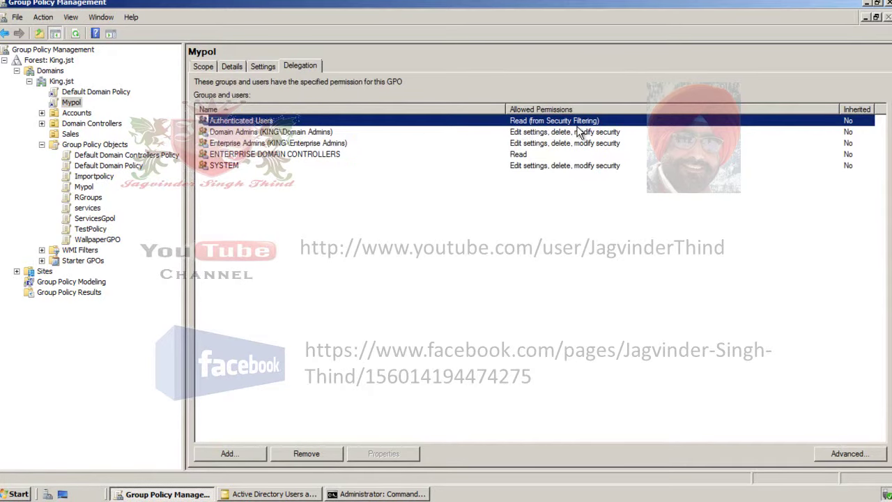
{"action": "left_click", "coordinate": [203, 67]}
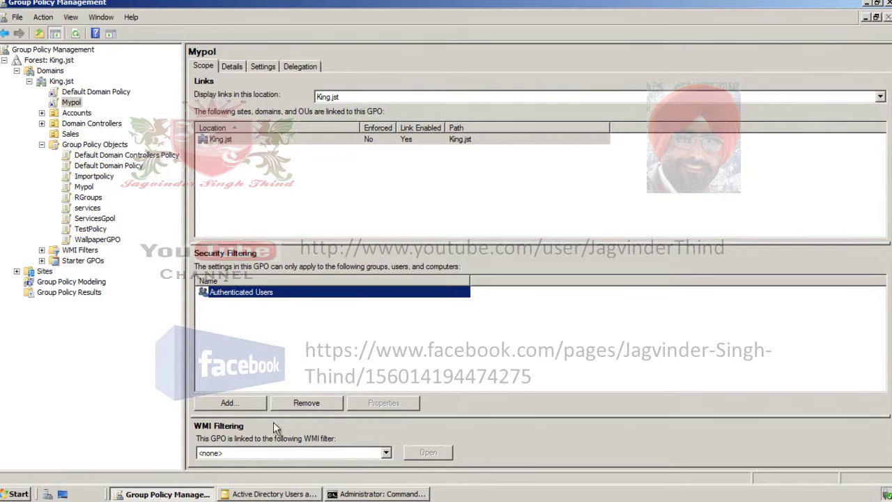
{"action": "left_click", "coordinate": [280, 494]}
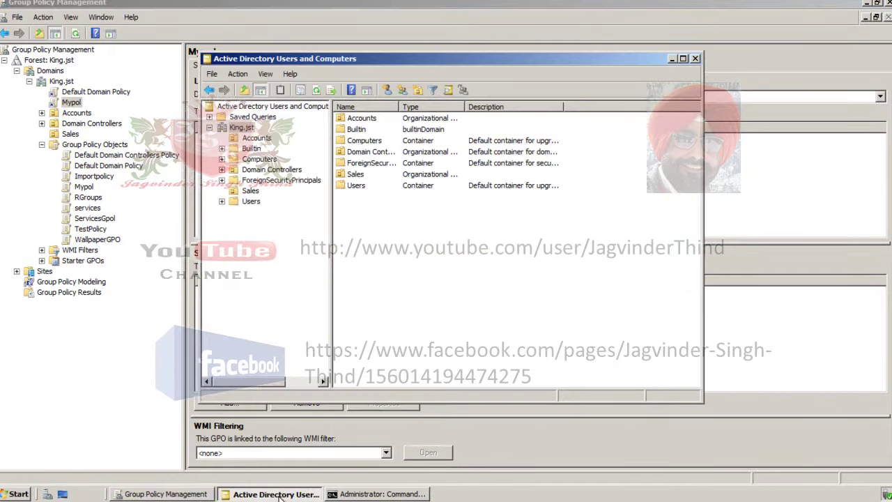
- Browse the Accounts and Sales OUs and open the Managers group's Members list
{"action": "left_click", "coordinate": [261, 139]}
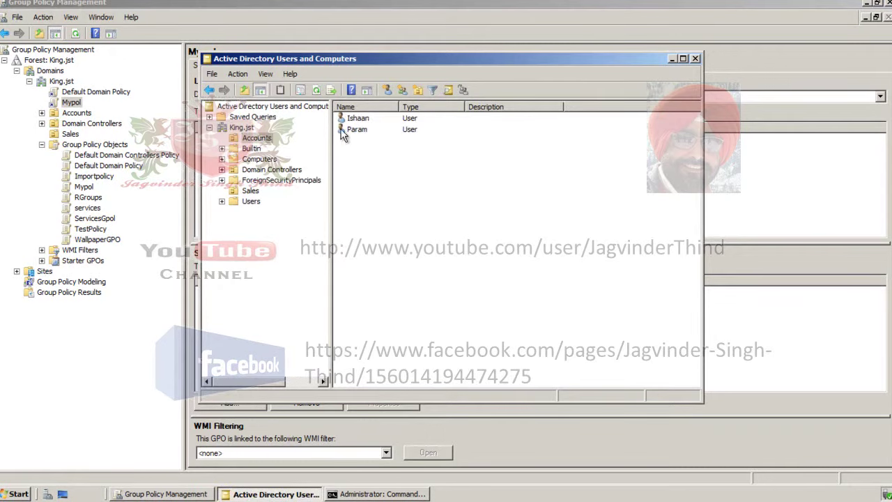
{"action": "left_click_drag", "start_coordinate": [370, 120], "coordinate": [250, 192]}
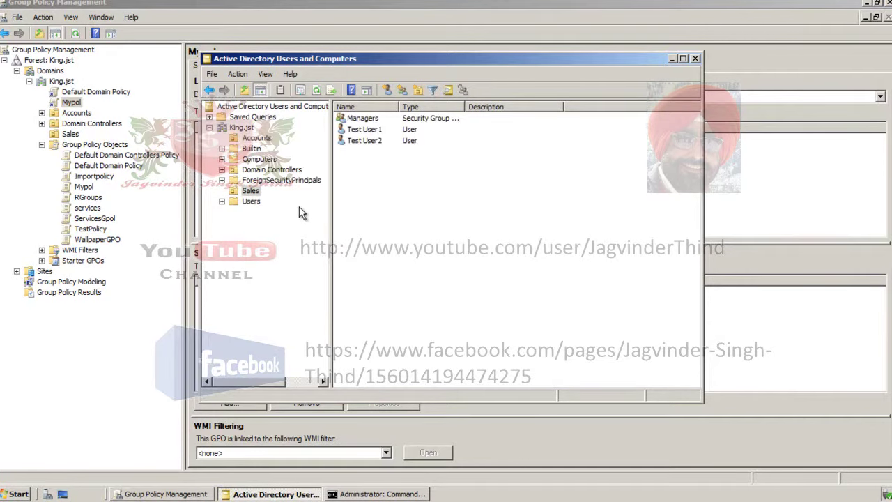
{"action": "left_click", "coordinate": [372, 123]}
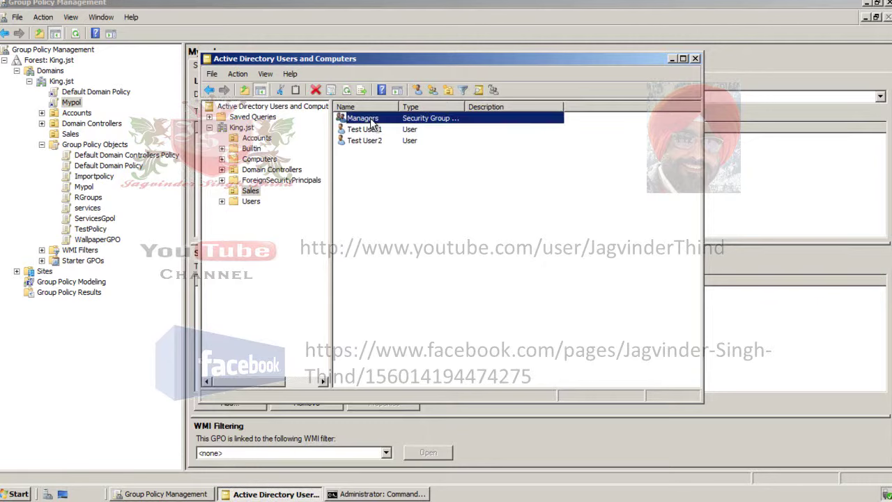
{"action": "double_click", "coordinate": [371, 122]}
{"action": "left_click", "coordinate": [375, 105]}
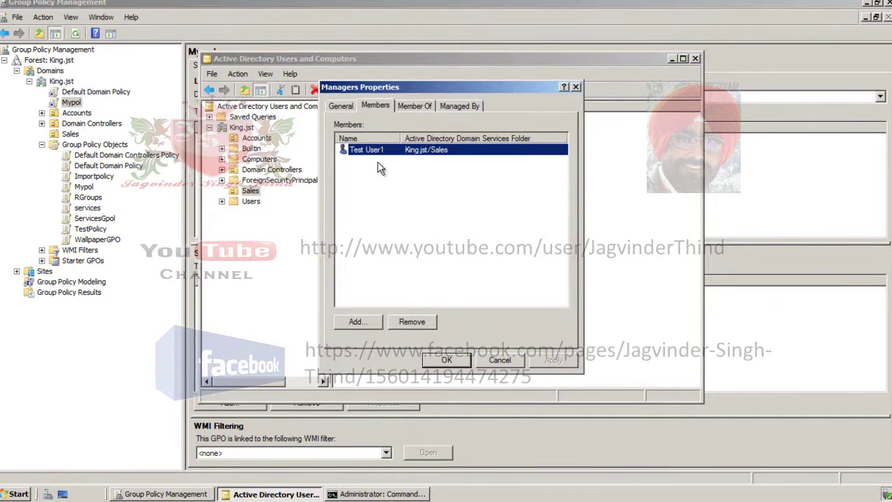
- Add the Accounts OU user to Managers, recheck the OUs, and minimize the console
{"action": "left_click", "coordinate": [363, 322]}
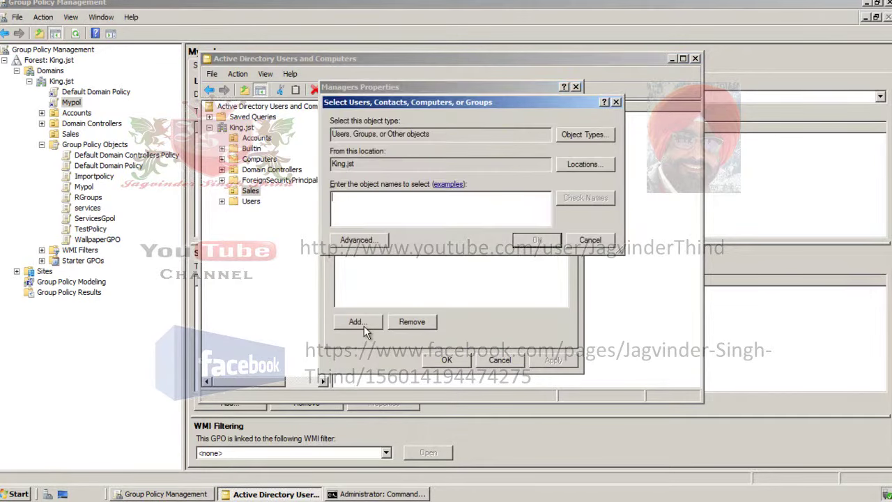
{"action": "type", "text": "para"}
{"action": "left_click", "coordinate": [576, 197]}
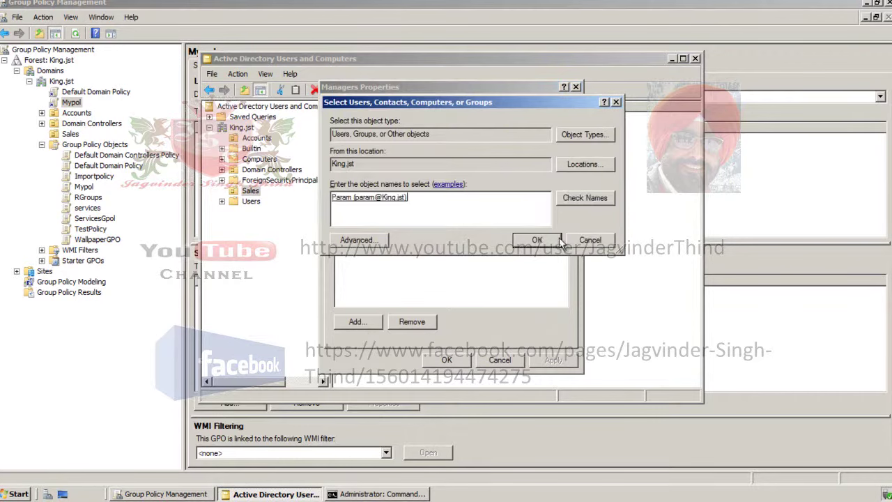
{"action": "left_click", "coordinate": [535, 239]}
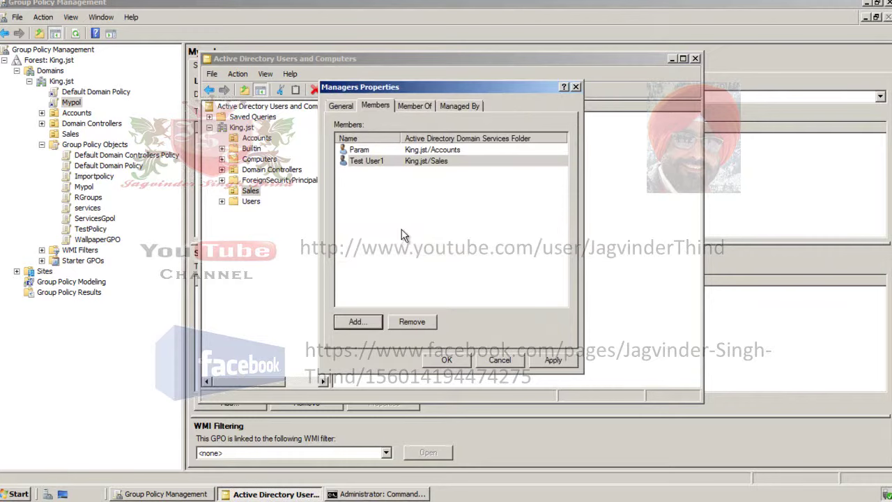
{"action": "left_click", "coordinate": [447, 360]}
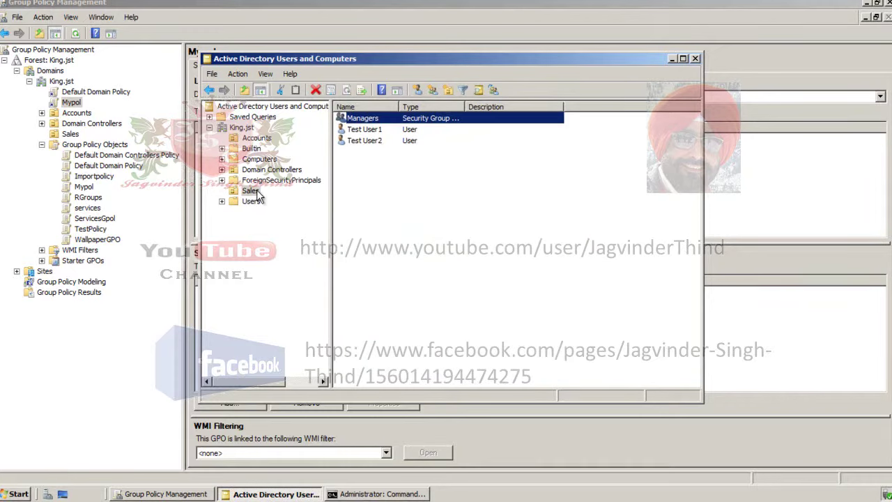
{"action": "left_click", "coordinate": [259, 138]}
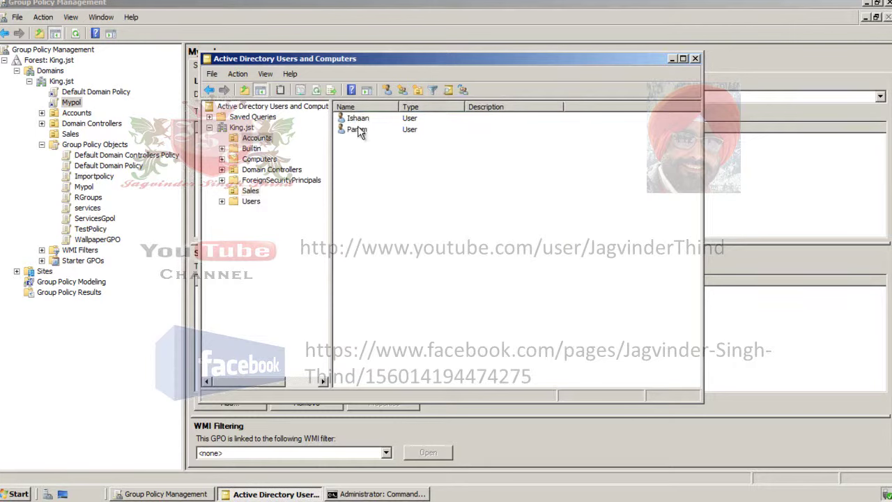
{"action": "left_click", "coordinate": [251, 191]}
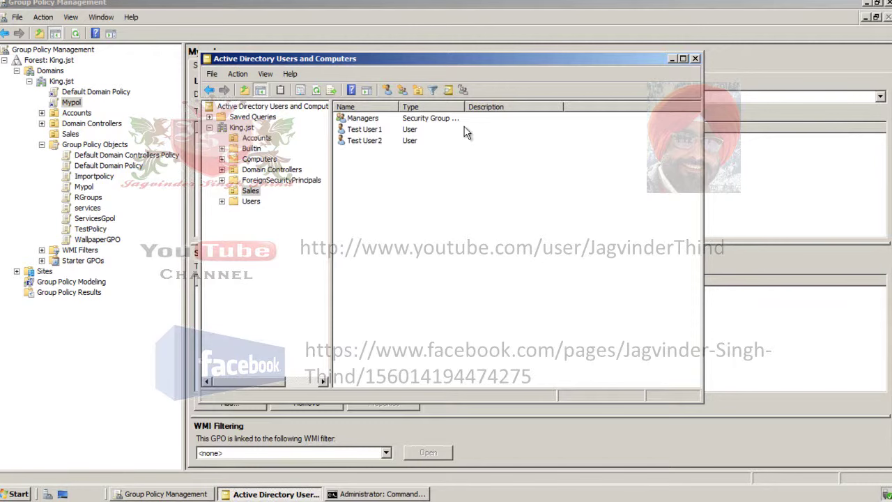
{"action": "left_click", "coordinate": [671, 60]}
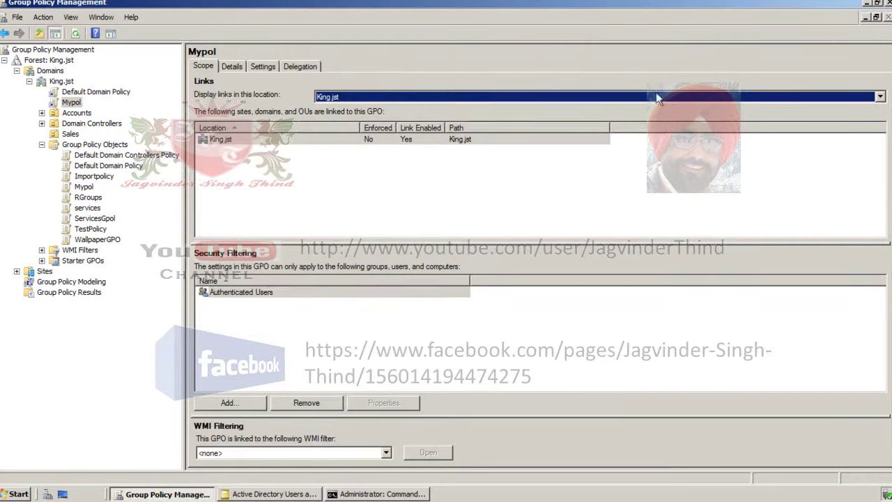
- Remove Authenticated Users from Mypol's security filtering
{"action": "left_click", "coordinate": [270, 293]}
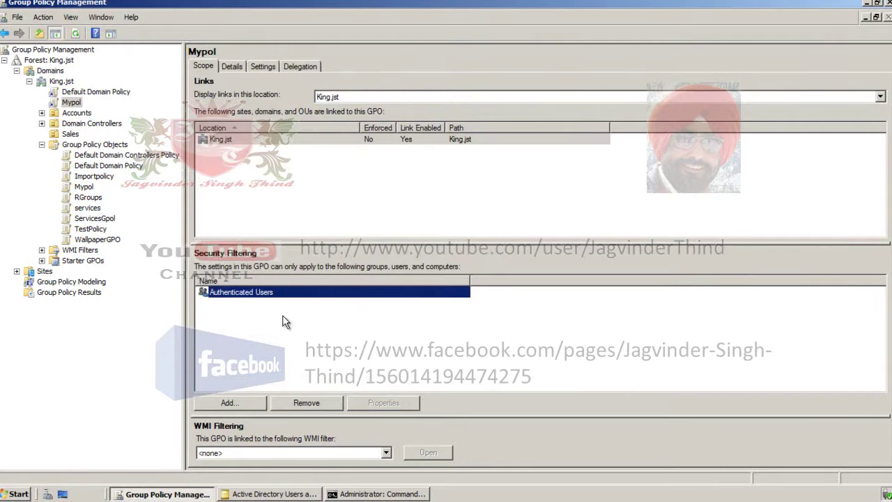
{"action": "left_click", "coordinate": [320, 411]}
{"action": "left_click", "coordinate": [463, 273]}
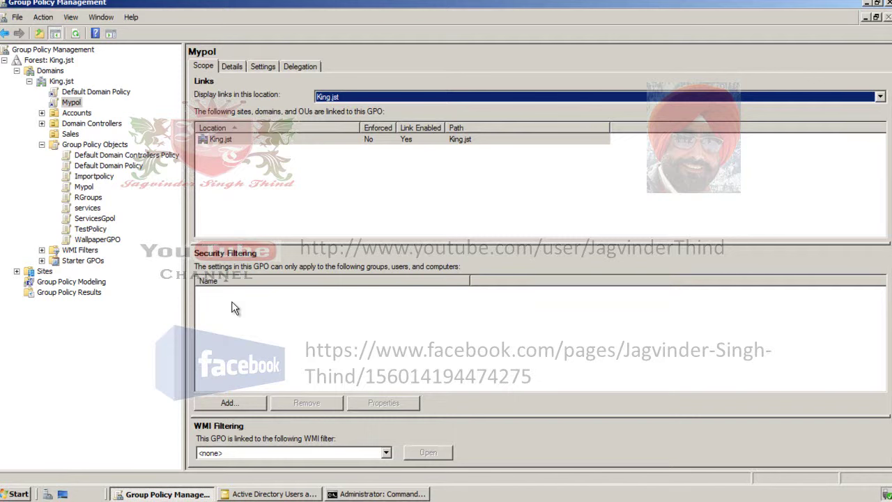
- Add the KING\Managers group as Mypol's security filter
{"action": "left_click", "coordinate": [235, 402]}
{"action": "type", "text": "mana"}
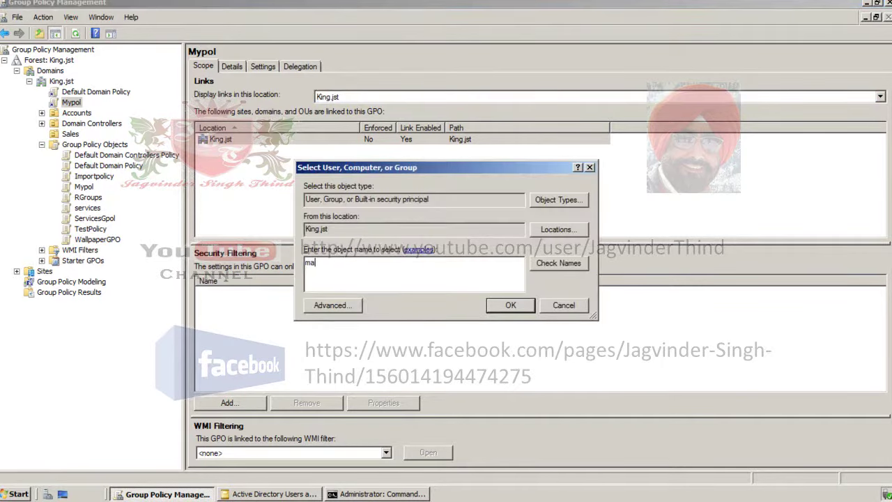
{"action": "left_click", "coordinate": [545, 269]}
{"action": "left_click", "coordinate": [507, 304]}
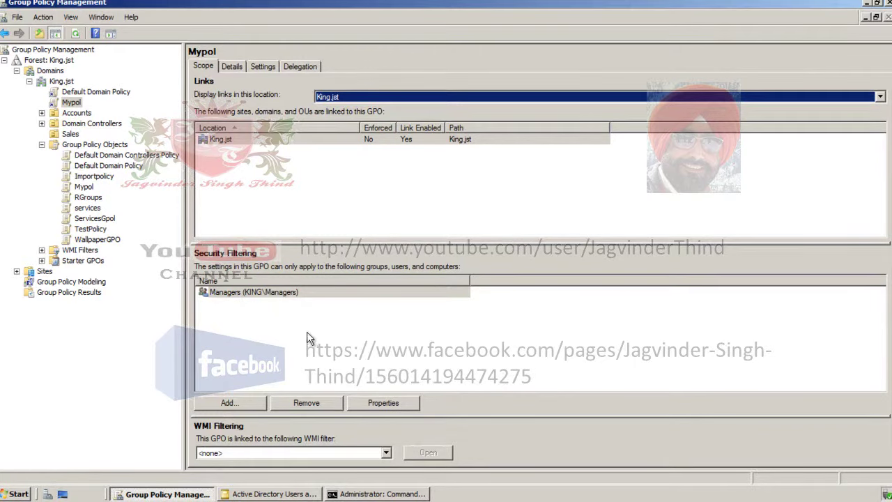
{"action": "left_click", "coordinate": [383, 494]}
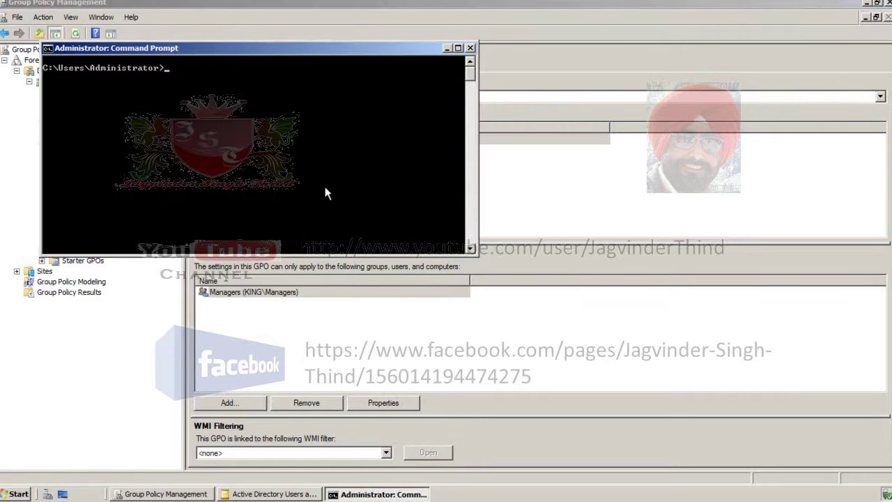
- Clear the console and run gpupdate /force until both policy updates succeed
{"action": "type", "text": "cls"}
{"action": "key", "text": "Return"}
{"action": "type", "text": "gpupdate /force"}
{"action": "key", "text": "Return"}
{"action": "left_click_drag", "start_coordinate": [294, 50], "coordinate": [534, 110]}
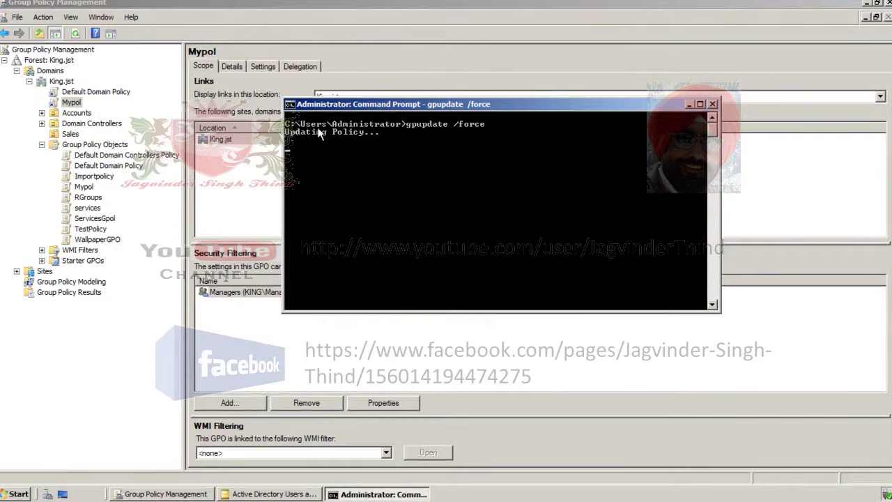
{"action": "left_click", "coordinate": [17, 494]}
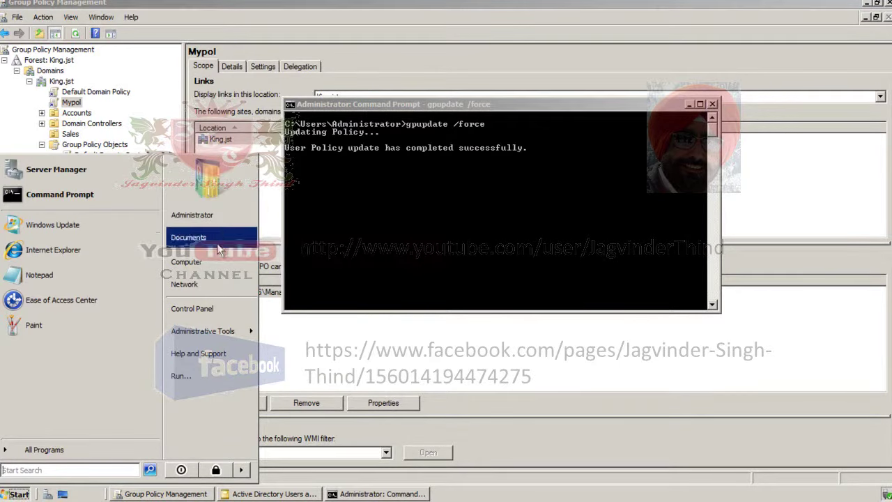
{"action": "left_click", "coordinate": [9, 494]}
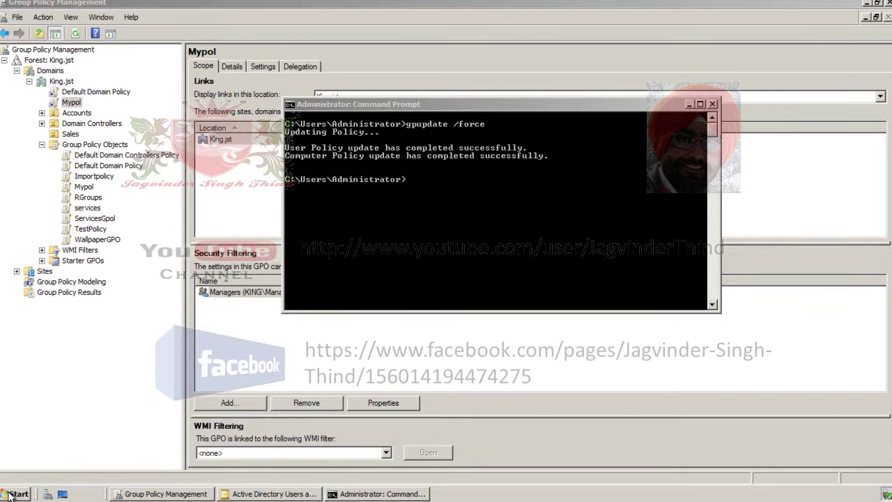
{"action": "left_click", "coordinate": [9, 494]}
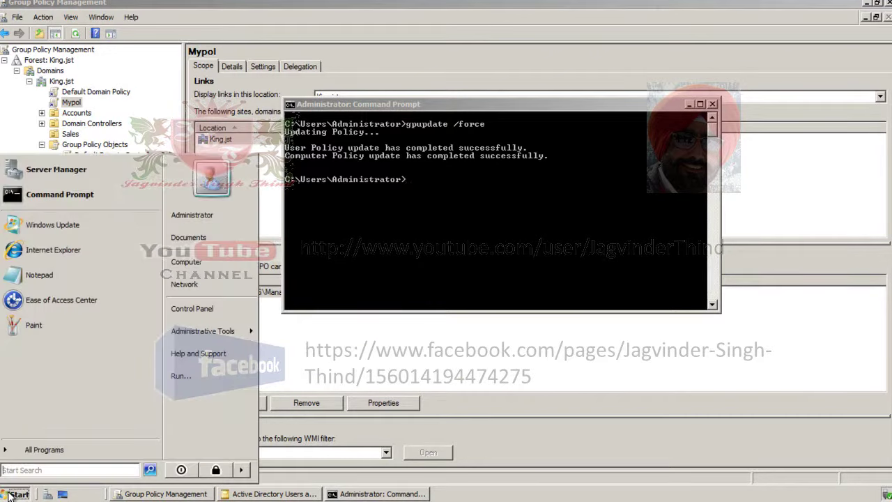
- Log on to the Windows 7 client as the domain user with its password
{"action": "left_click", "coordinate": [9, 494]}
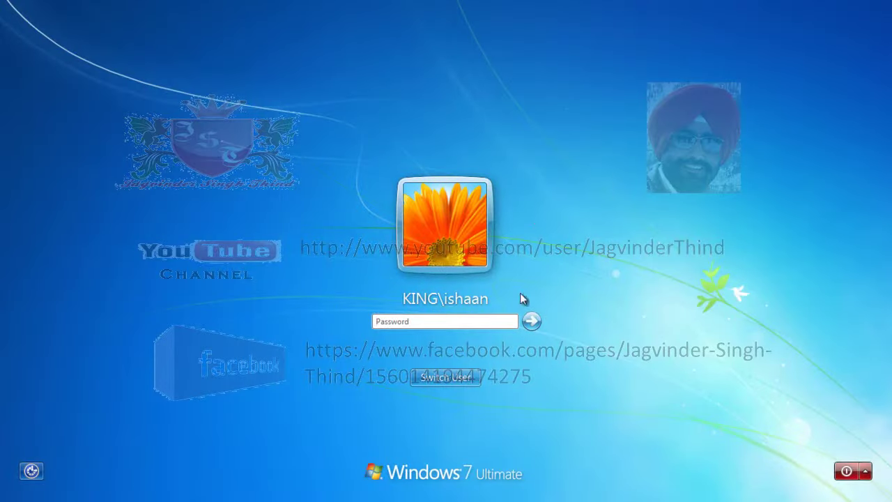
{"action": "left_click", "coordinate": [456, 323]}
{"action": "type", "text": "1234567890"}
{"action": "key", "text": "Return"}
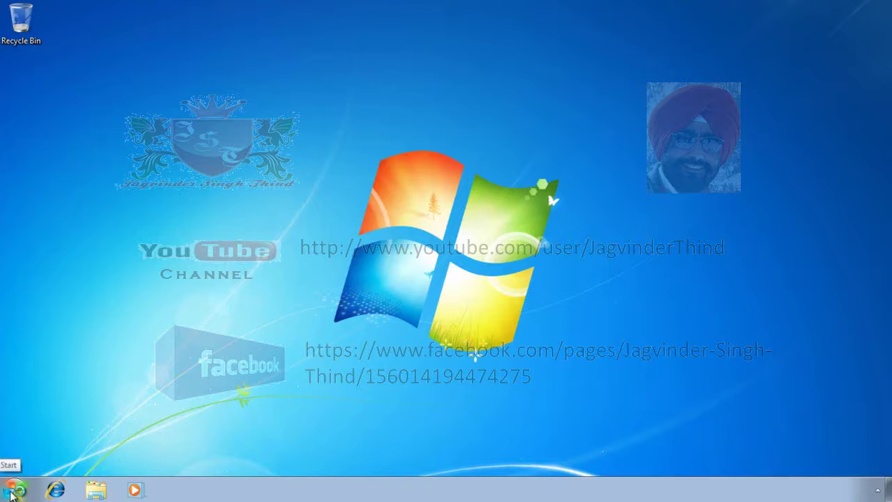
- Log the domain user off from the Start menu's shutdown options
{"action": "left_click", "coordinate": [11, 494]}
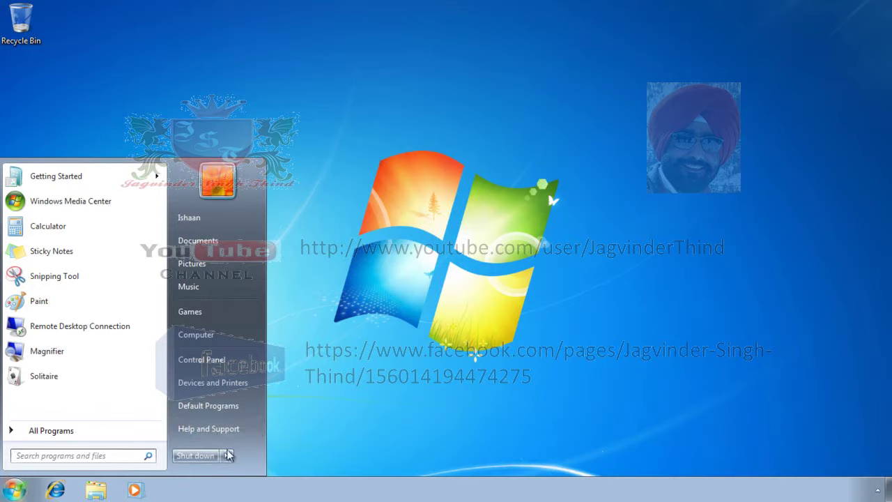
{"action": "left_click", "coordinate": [226, 455]}
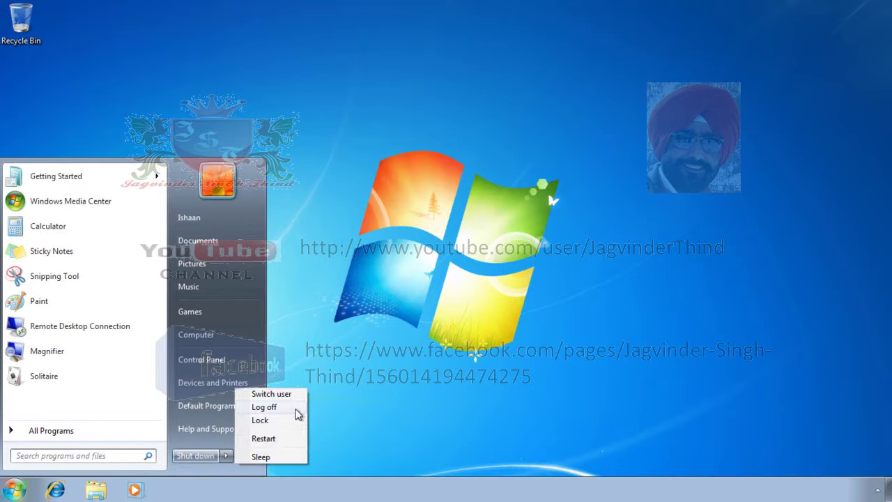
{"action": "left_click", "coordinate": [296, 408]}
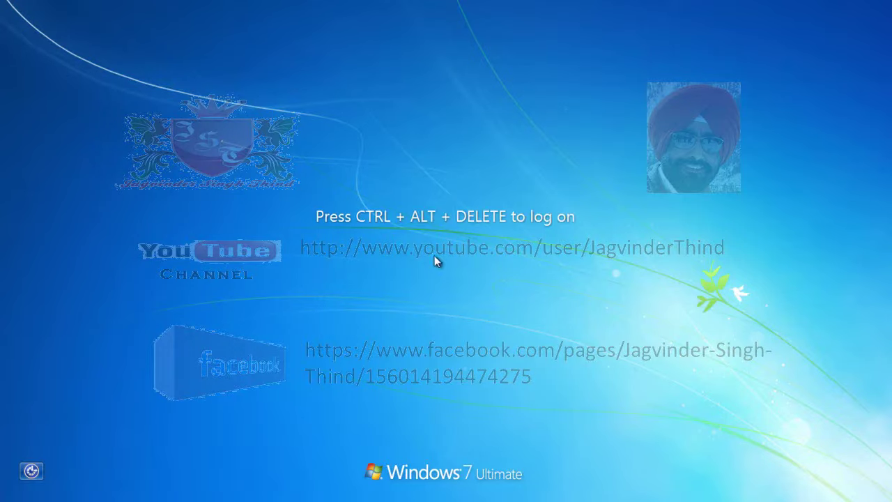
- Log on to the client as the second domain account through Switch User > Other User
{"action": "key", "text": "ctrl+alt+Delete"}
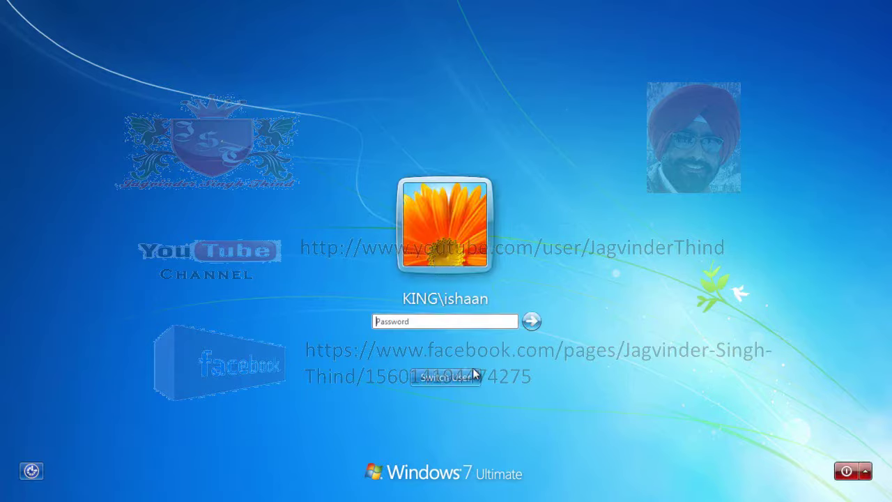
{"action": "left_click", "coordinate": [473, 374]}
{"action": "left_click", "coordinate": [515, 301]}
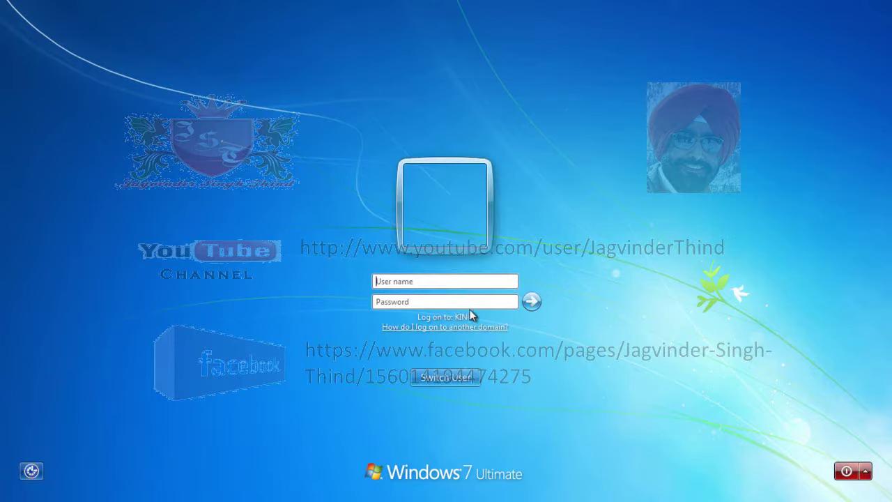
{"action": "left_click", "coordinate": [458, 282]}
{"action": "type", "text": "param"}
{"action": "key", "text": "Tab"}
{"action": "type", "text": "***"}
{"action": "key", "text": "Return"}
- Check the Start menu for Help and Support, then log the user off
{"action": "key", "text": "super"}
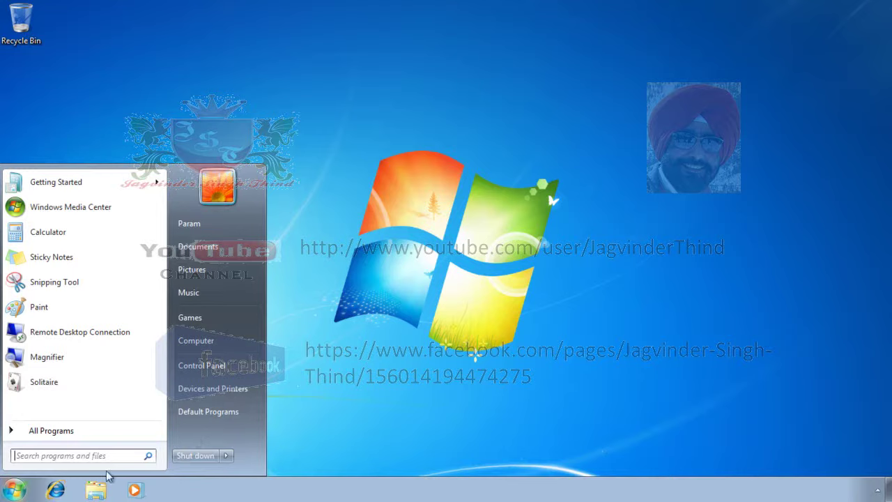
{"action": "left_click", "coordinate": [15, 490]}
{"action": "left_click", "coordinate": [15, 490]}
{"action": "left_click", "coordinate": [225, 456]}
{"action": "left_click", "coordinate": [301, 410]}
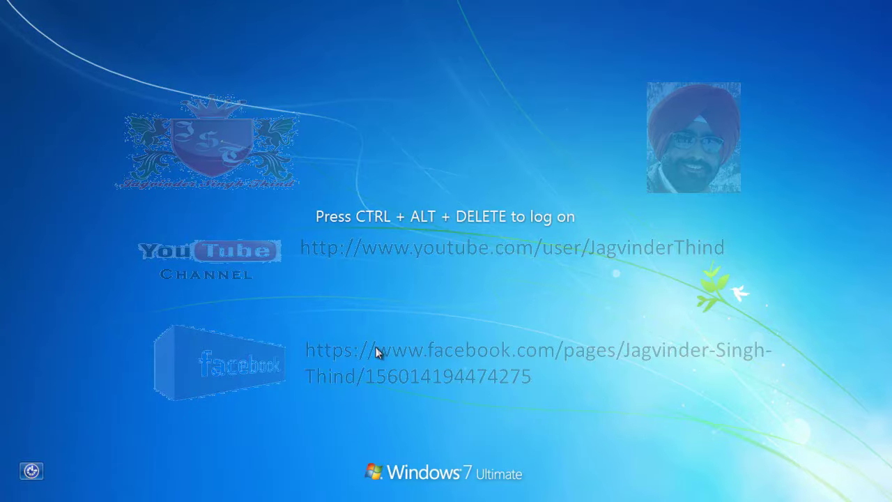
- Log on as testuser via Other User and confirm Help and Support is missing from Start
{"action": "key", "text": "ctrl+alt+Delete"}
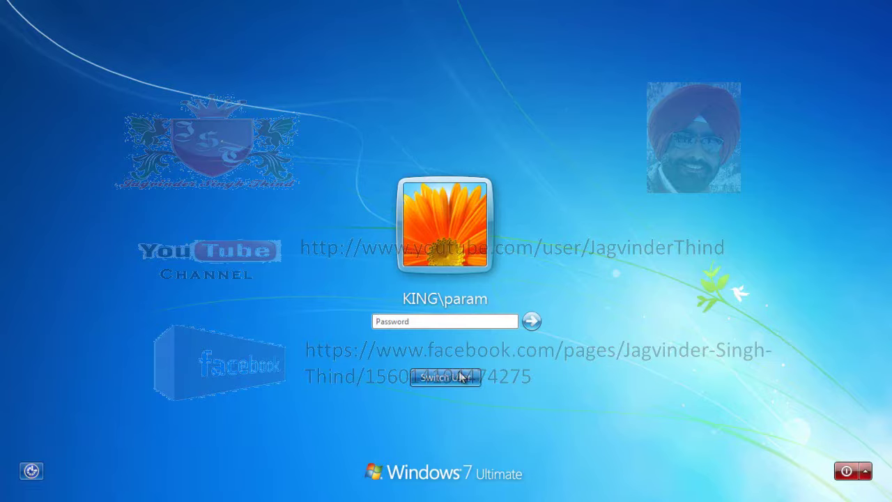
{"action": "left_click", "coordinate": [453, 377]}
{"action": "left_click", "coordinate": [497, 299]}
{"action": "type", "text": "testuser"}
{"action": "key", "text": "Tab"}
{"action": "type", "text": "123"}
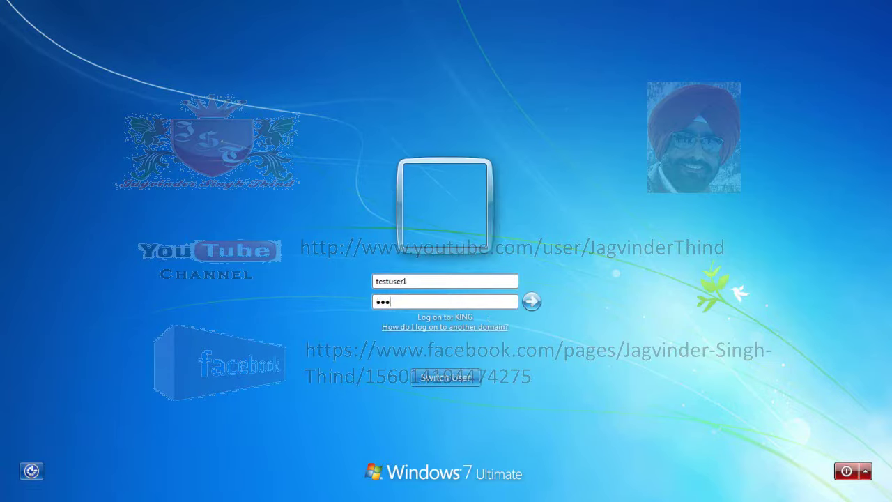
{"action": "key", "text": "Return"}
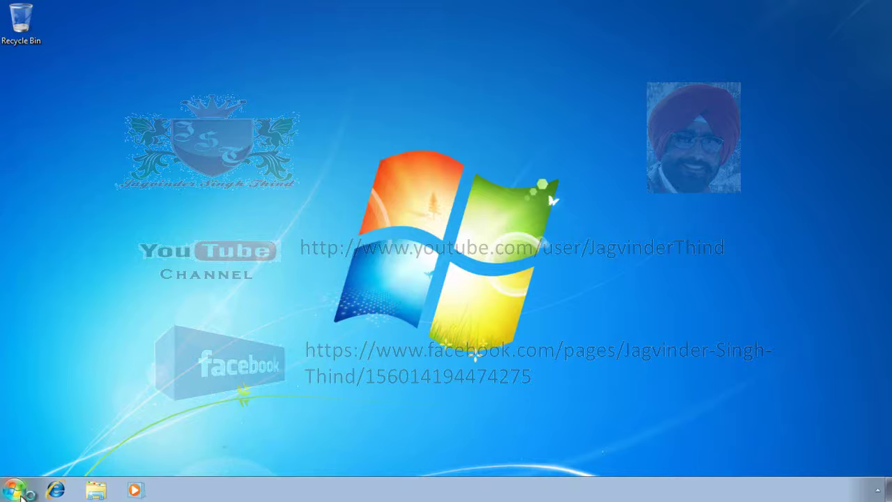
{"action": "left_click", "coordinate": [20, 488]}
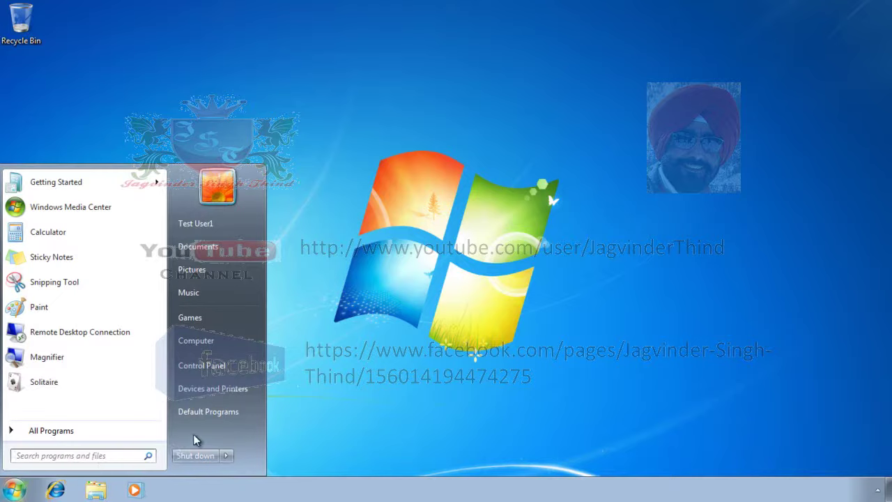
{"action": "left_click", "coordinate": [630, 146]}
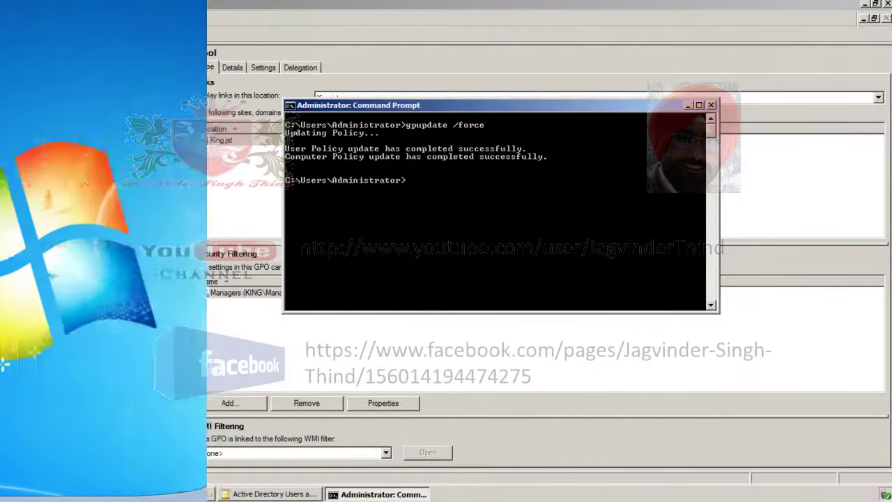
- Review the Managers group's two members unchanged, close ADUC, and select Managers in Mypol's filtering
{"action": "left_click", "coordinate": [687, 105]}
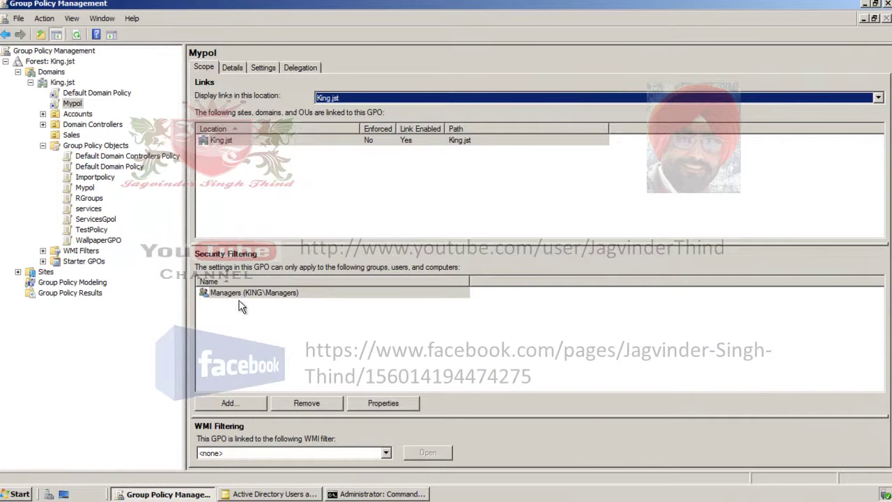
{"action": "left_click", "coordinate": [293, 492]}
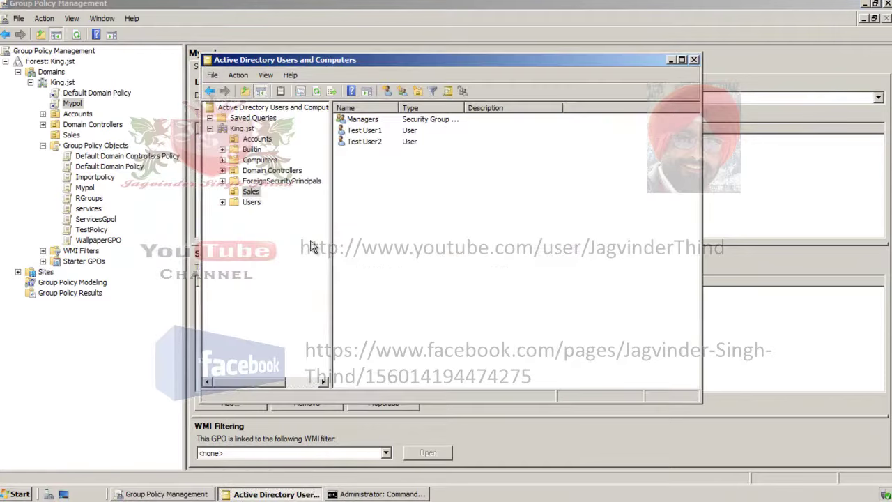
{"action": "double_click", "coordinate": [364, 120]}
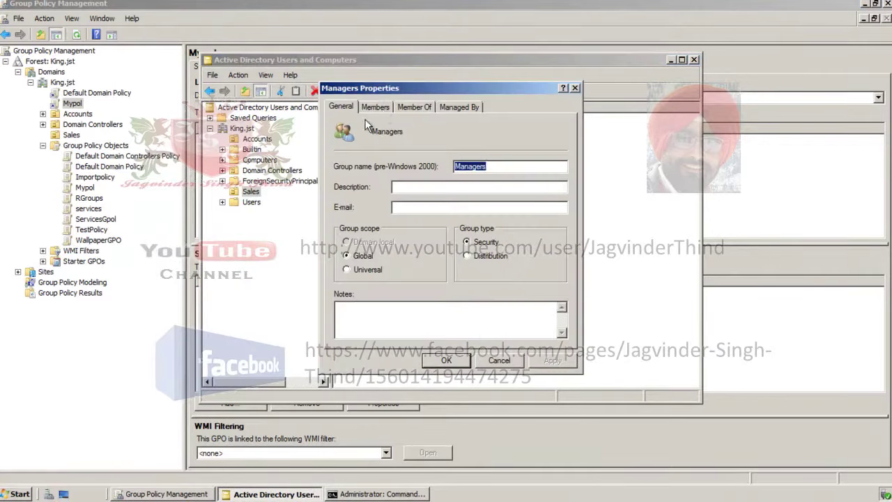
{"action": "left_click", "coordinate": [376, 107]}
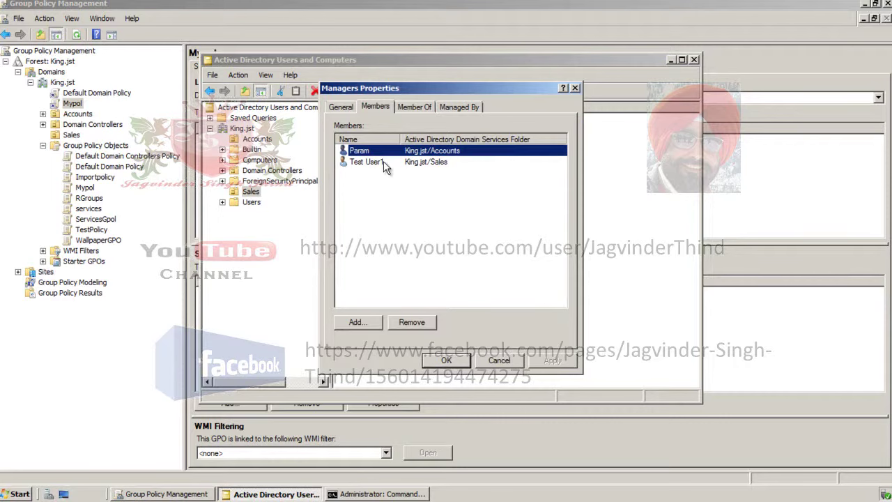
{"action": "left_click", "coordinate": [499, 361]}
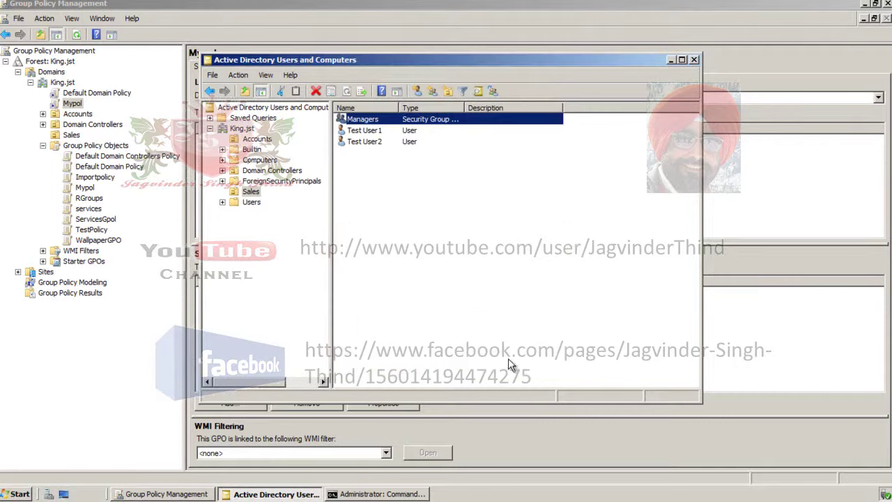
{"action": "left_click", "coordinate": [694, 59]}
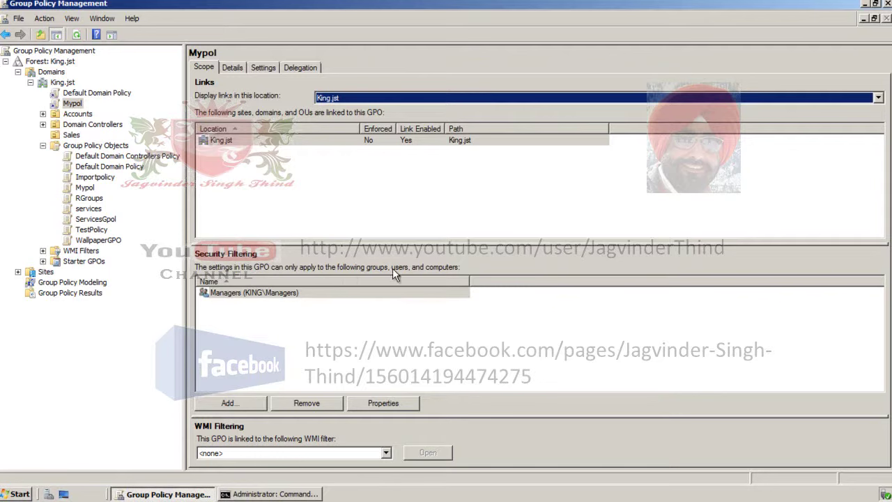
{"action": "left_click", "coordinate": [225, 296]}
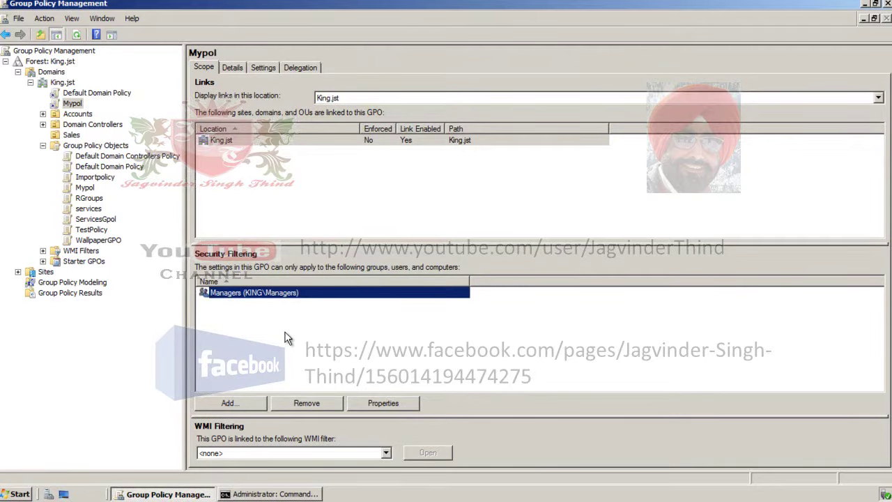